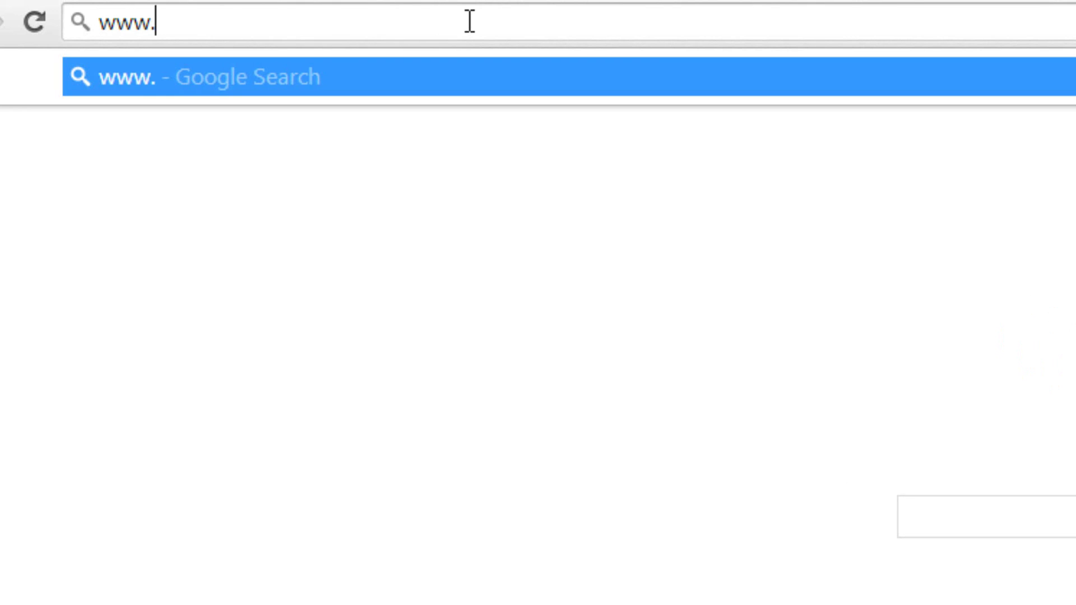
text(ialst)
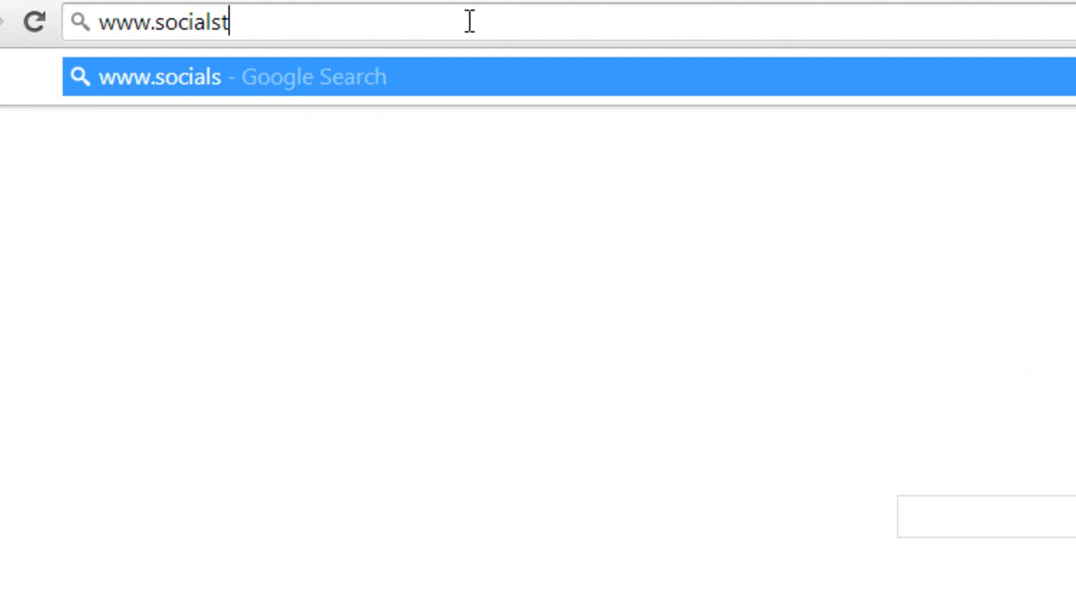
text(orepro.com)
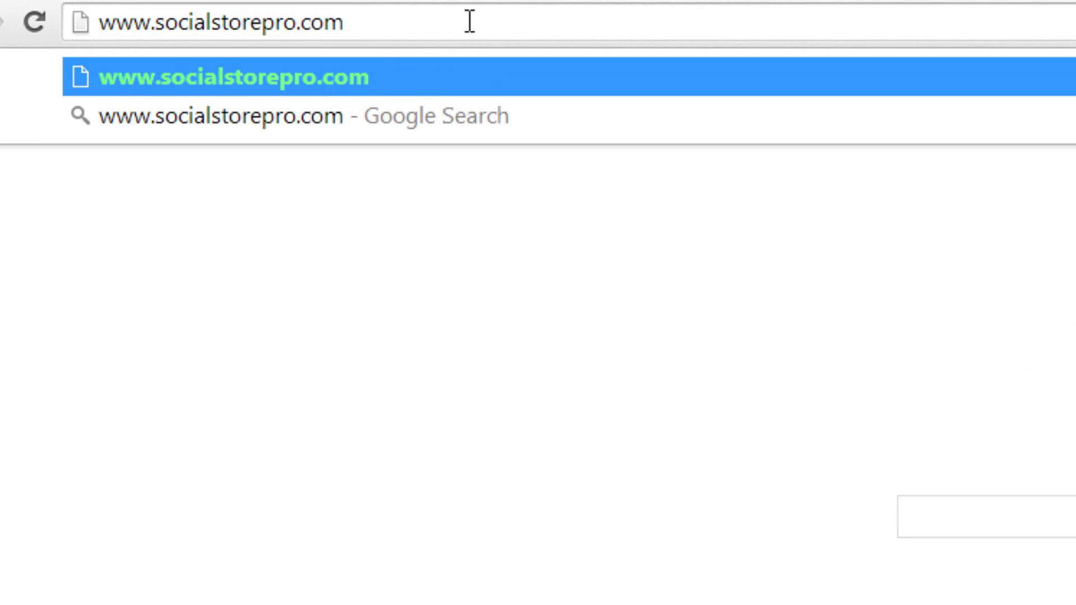
key(Return)
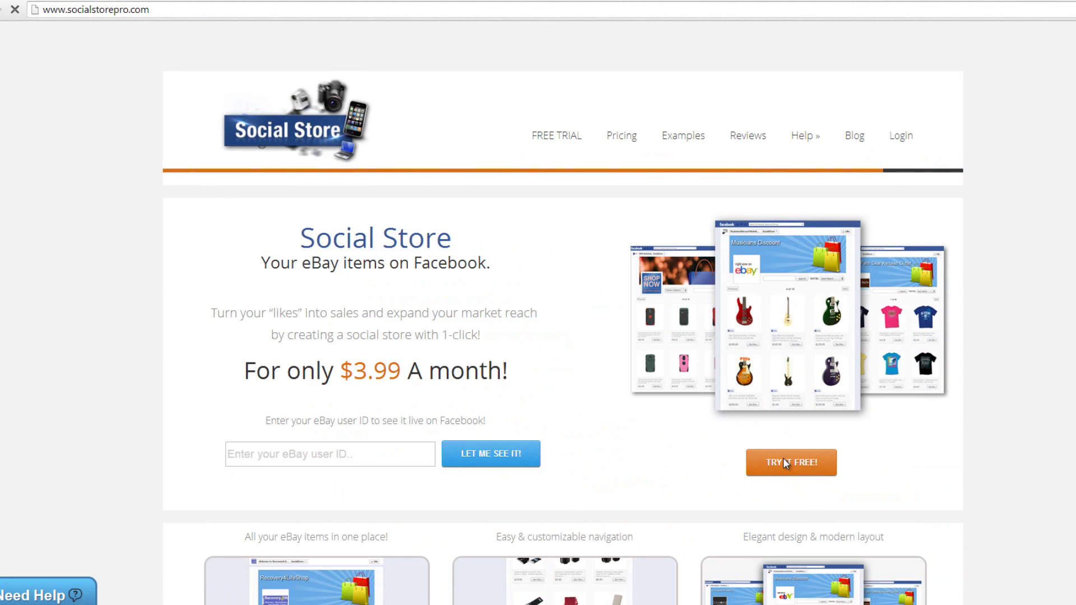
click(784, 463)
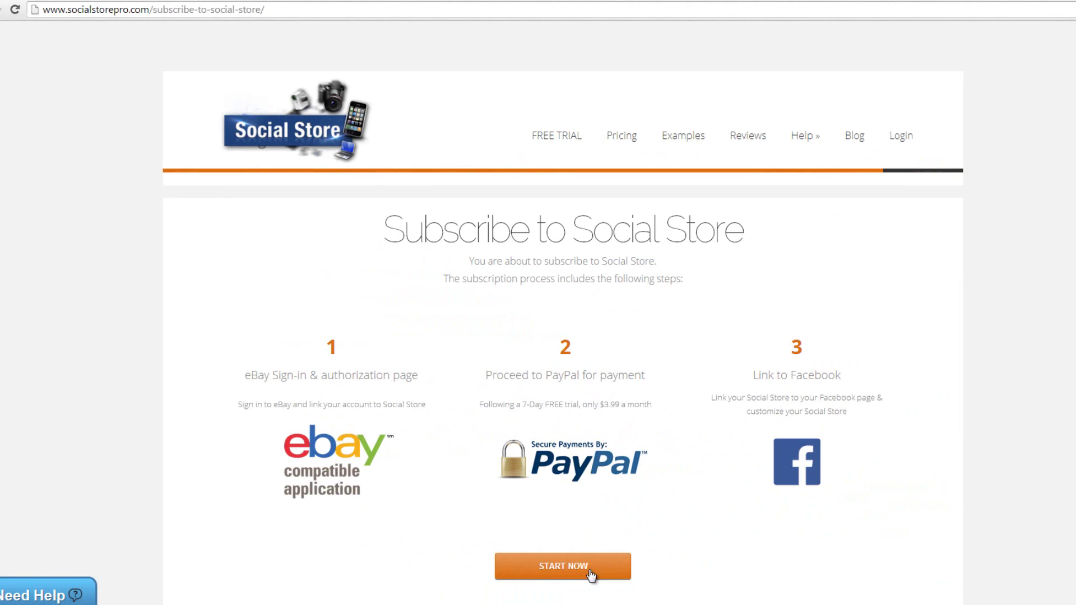
click(590, 571)
Sign in to eBay with the seller's user ID and password, then grant Social Store access
click(367, 146)
text(3dse)
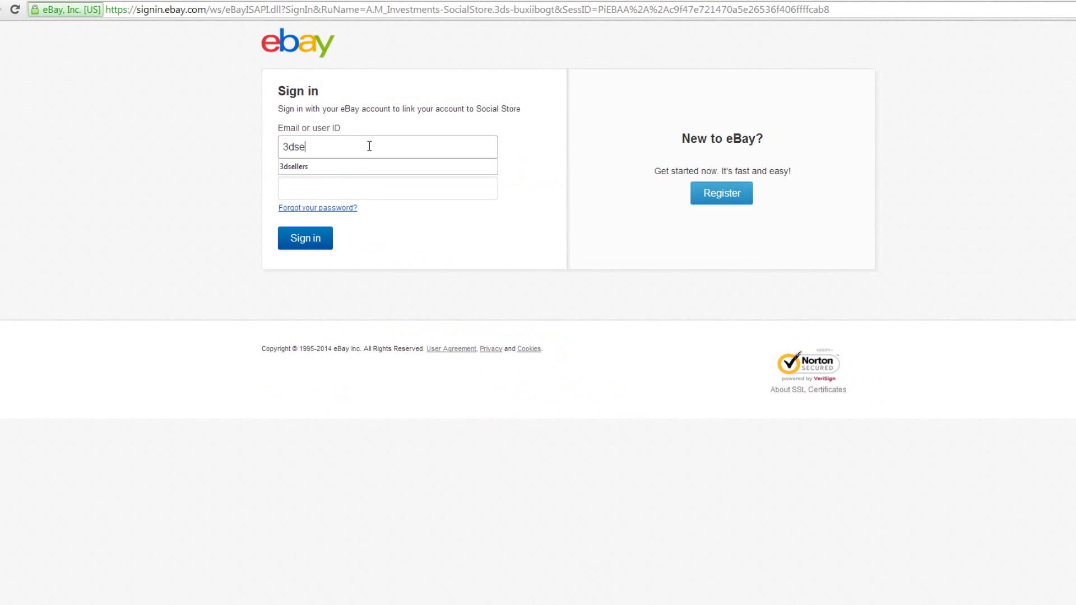
text(llers)
click(339, 187)
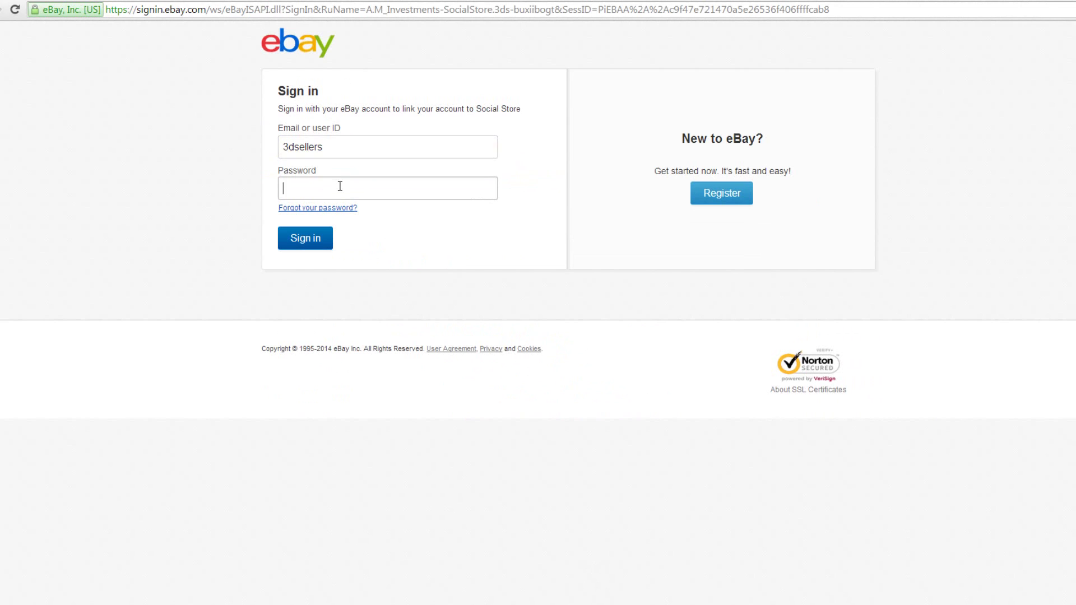
text(•••••••)
click(303, 240)
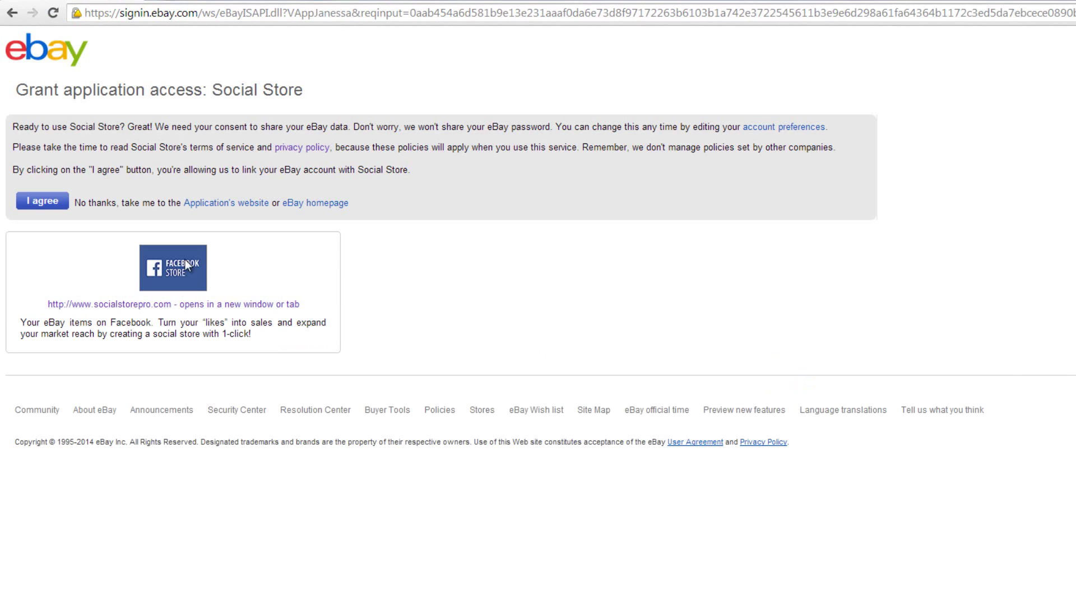
click(45, 202)
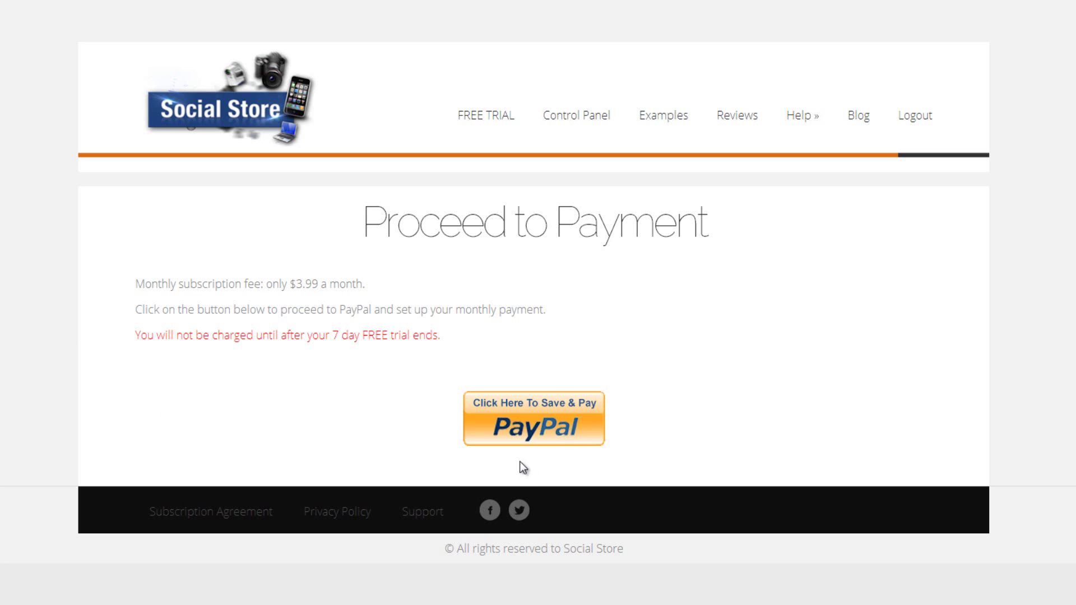
Pay with PayPal and agree to the 7-day free trial, then $3.99 monthly
click(560, 425)
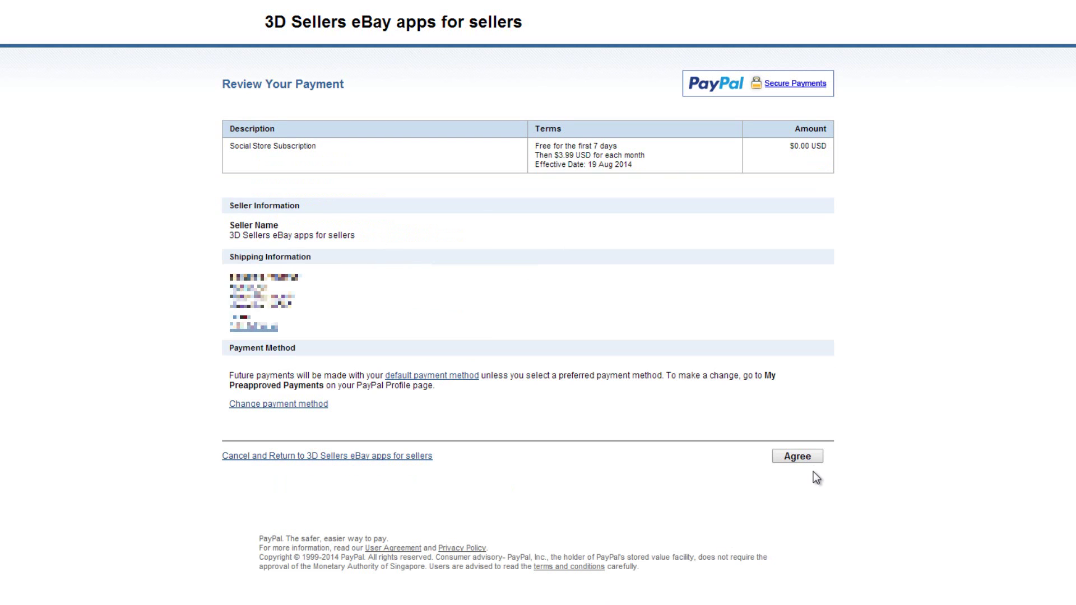
click(810, 459)
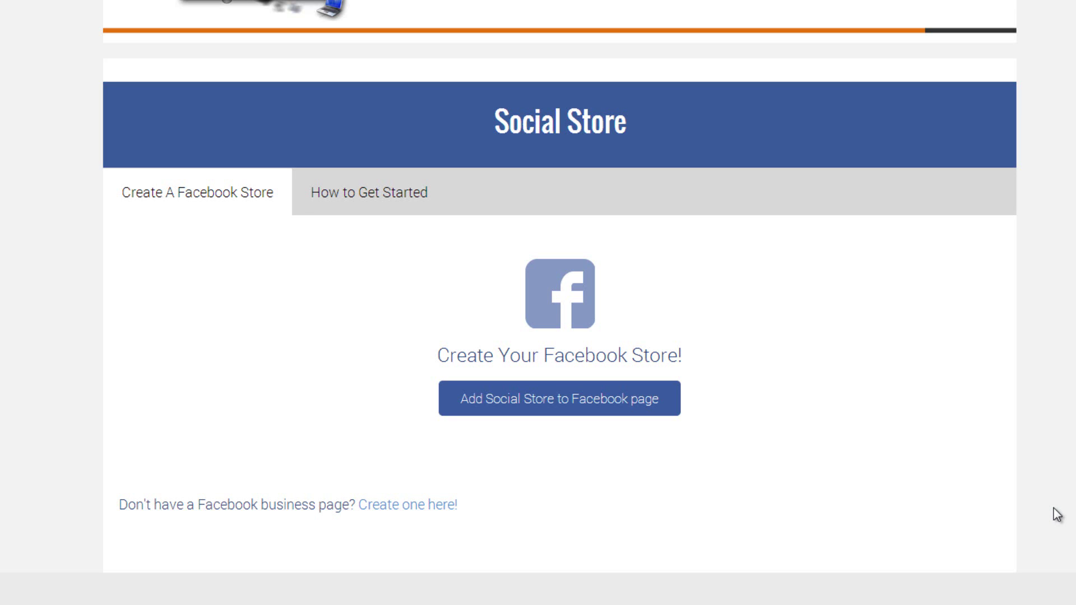
Log in to Facebook, choose the Best of the Best Watches page and add the Social Store tab
click(569, 412)
click(586, 188)
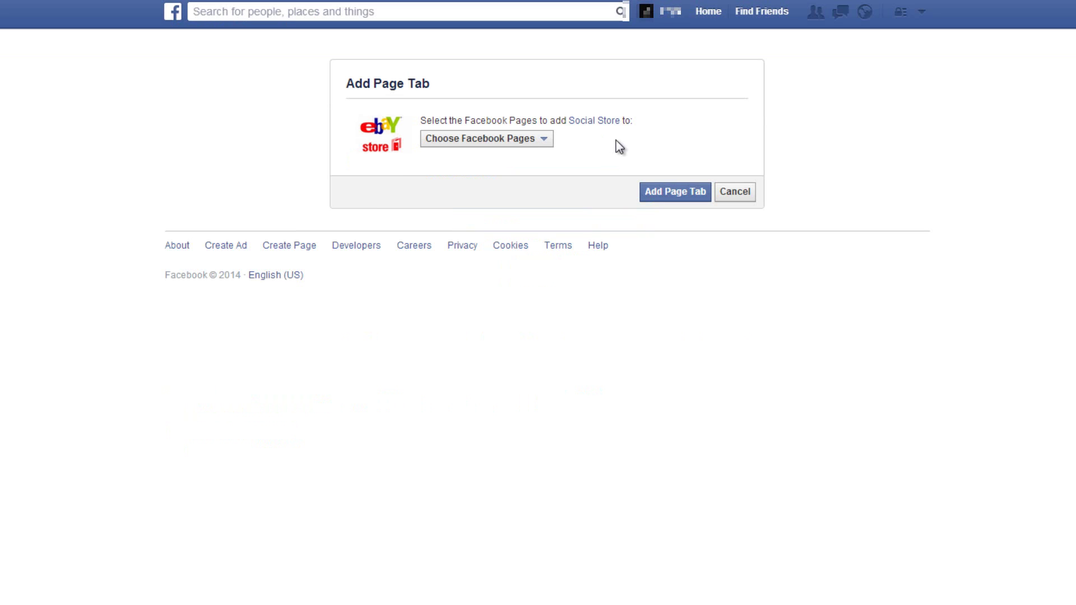
click(545, 140)
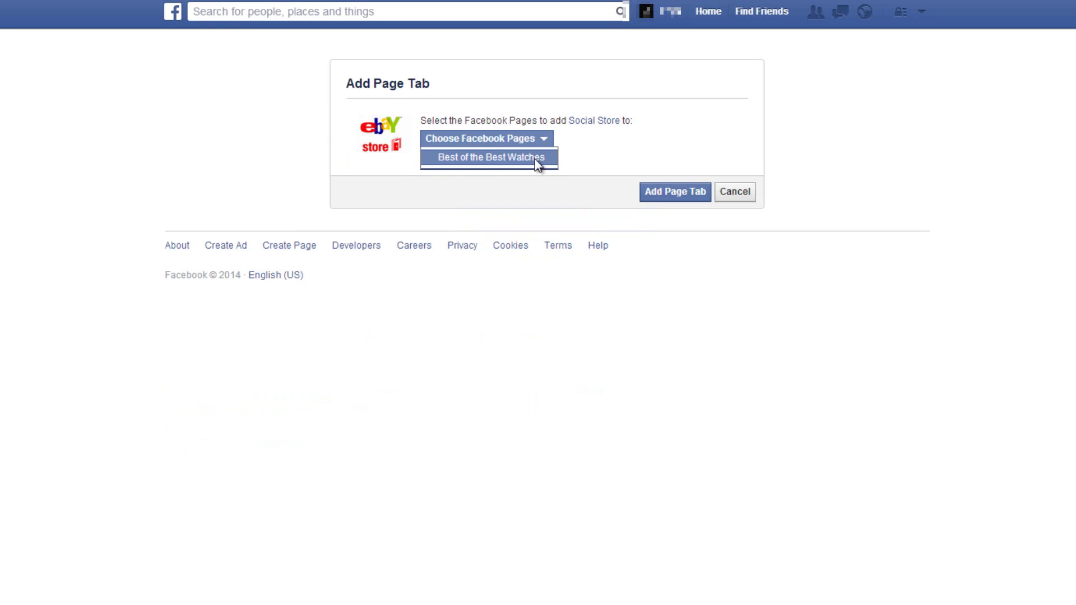
click(537, 162)
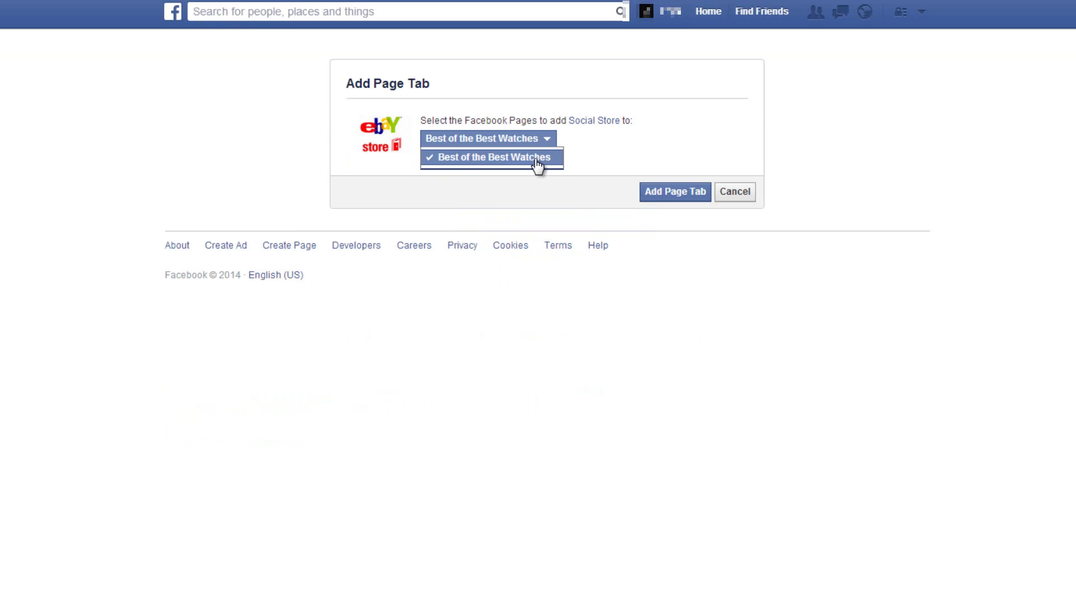
click(656, 200)
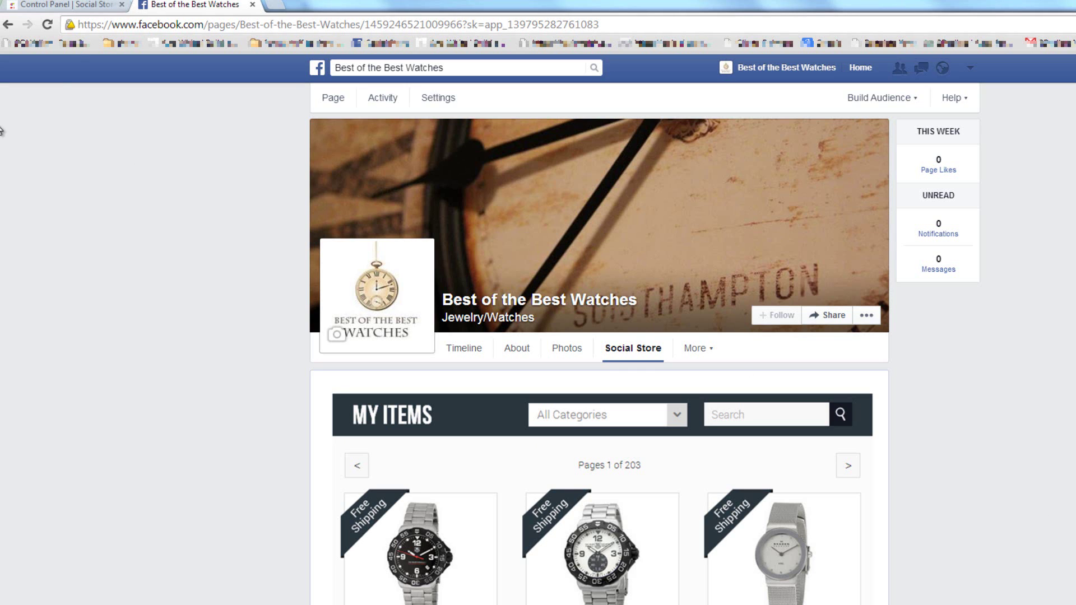
Return to the Control Panel | Social Store browser tab
click(61, 6)
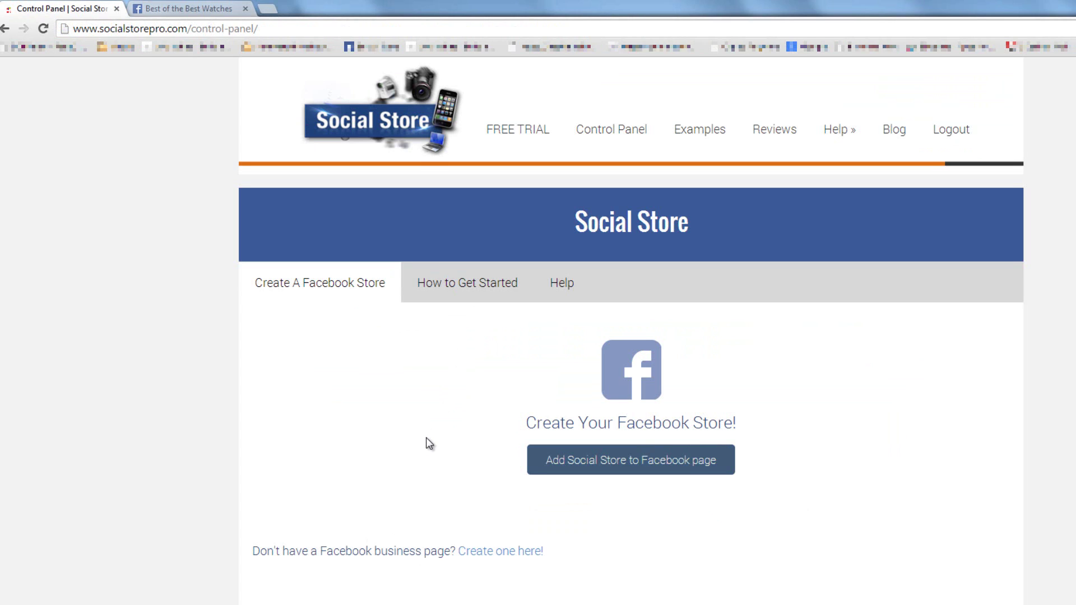
Reload the control panel, choose the blue colour for the Grand template and save it
click(44, 28)
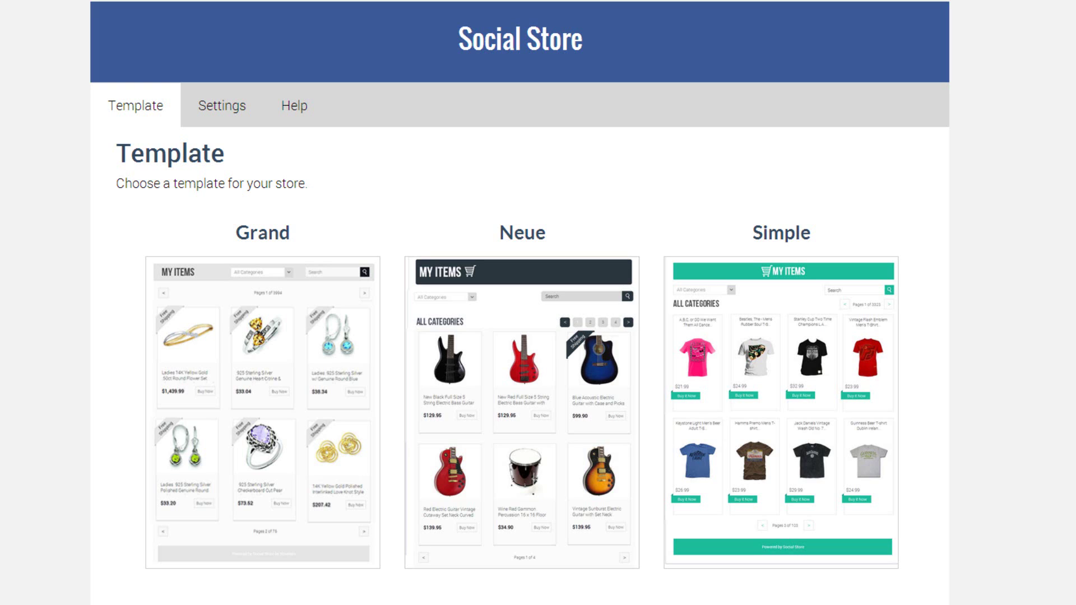
mouse_move(319, 488)
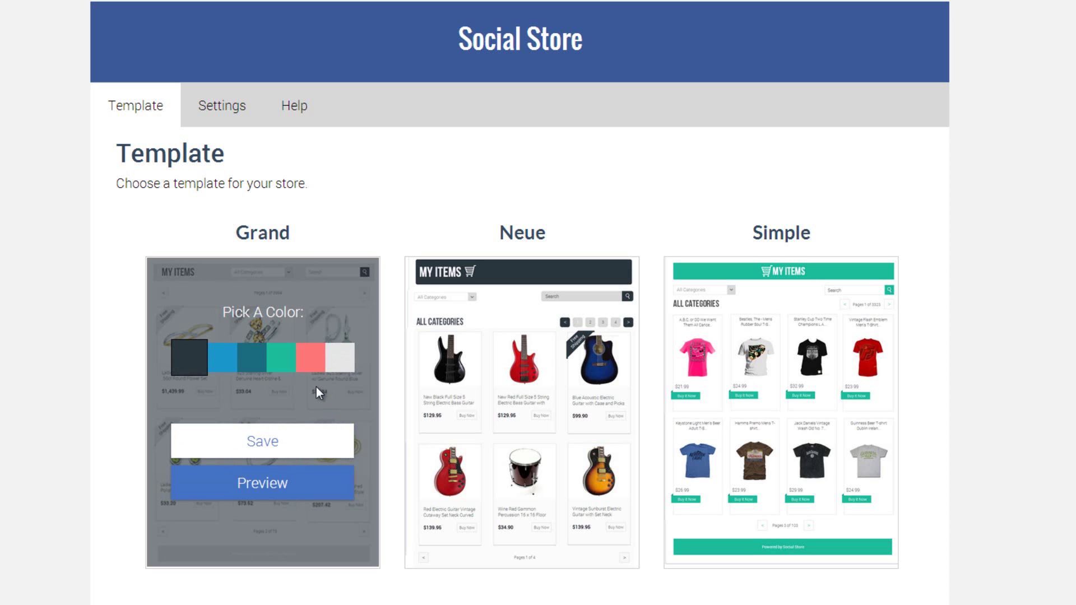
click(224, 364)
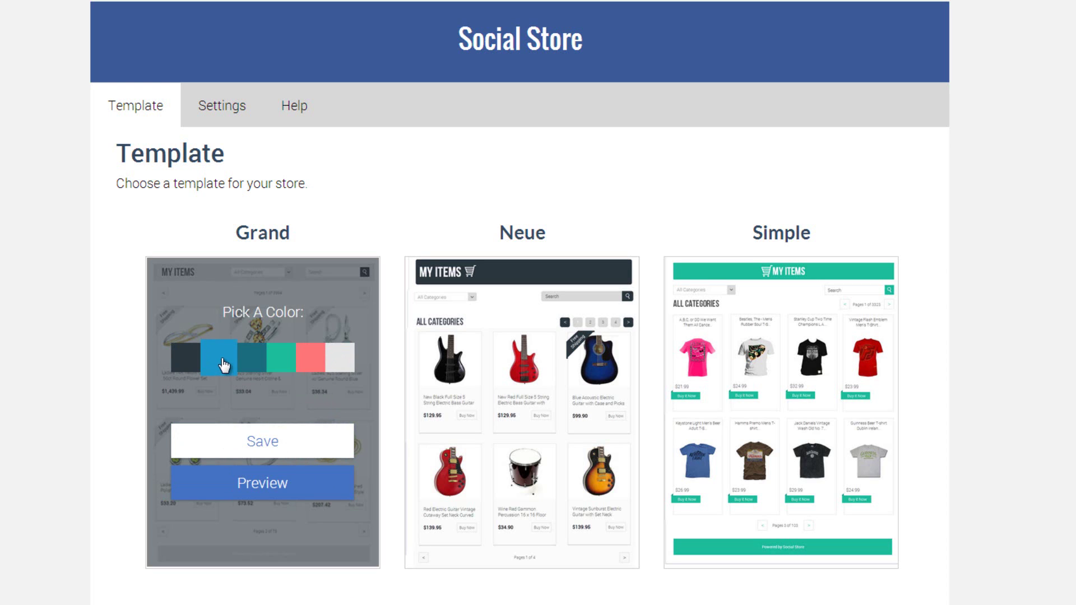
click(268, 453)
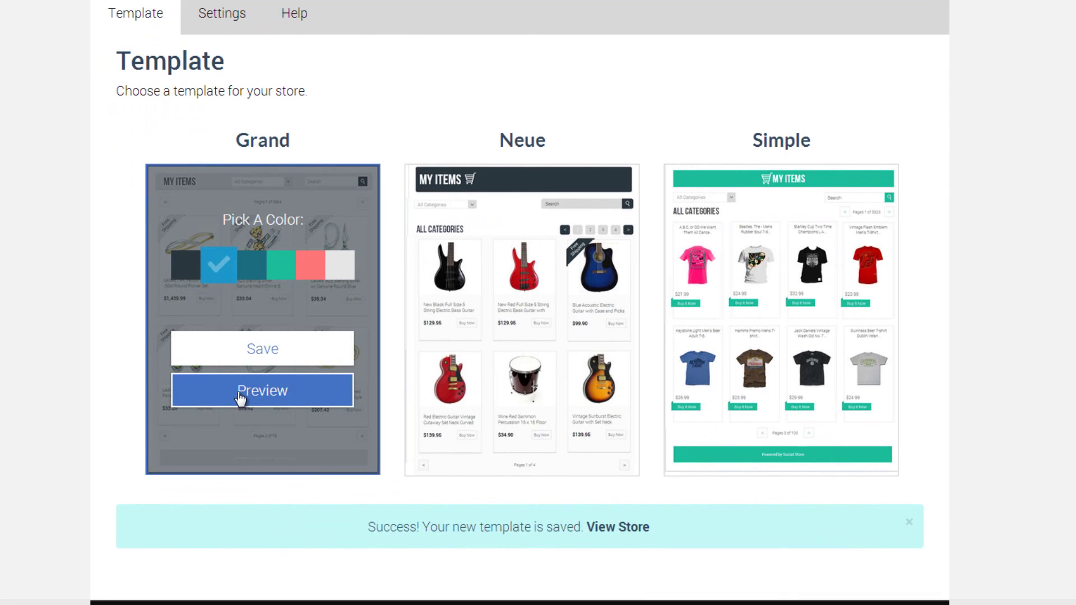
scroll(215, 112, up, 2)
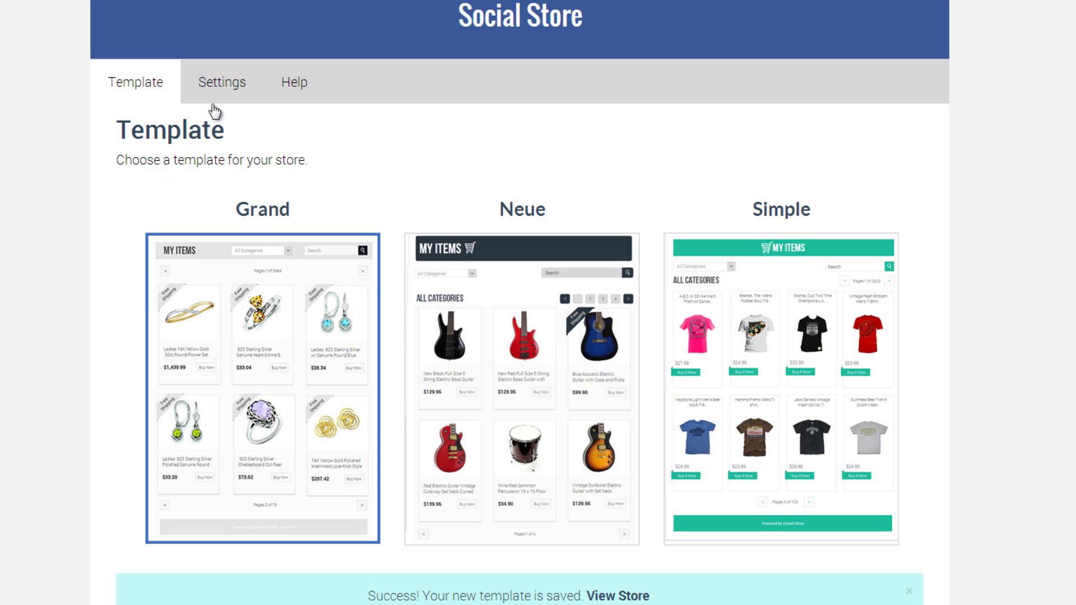
Review the store Settings, keeping the My items title, 24 items per page and Best Match sorting
click(220, 79)
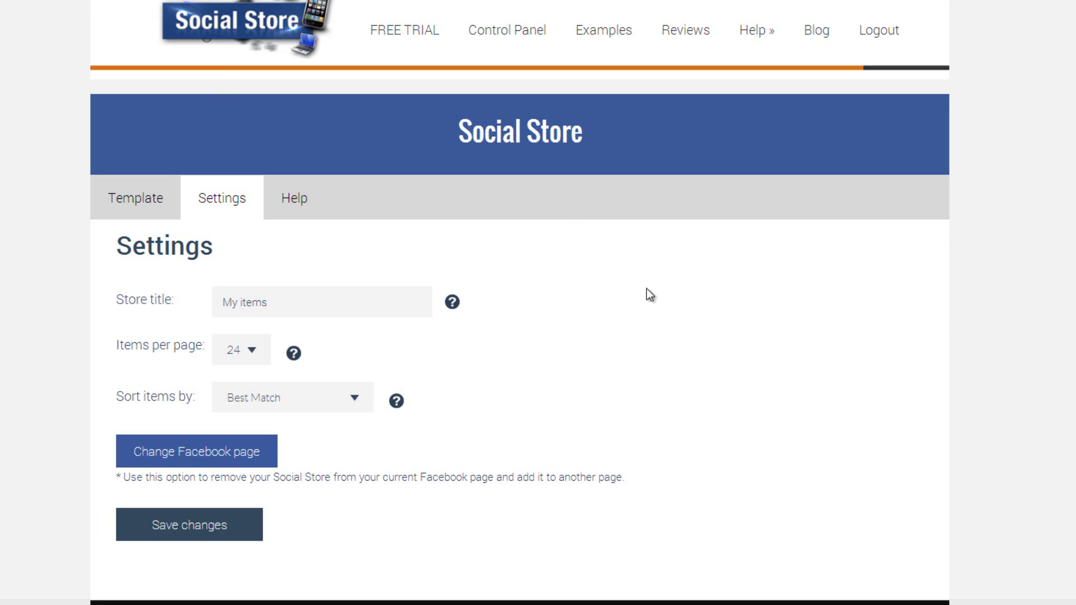
click(401, 314)
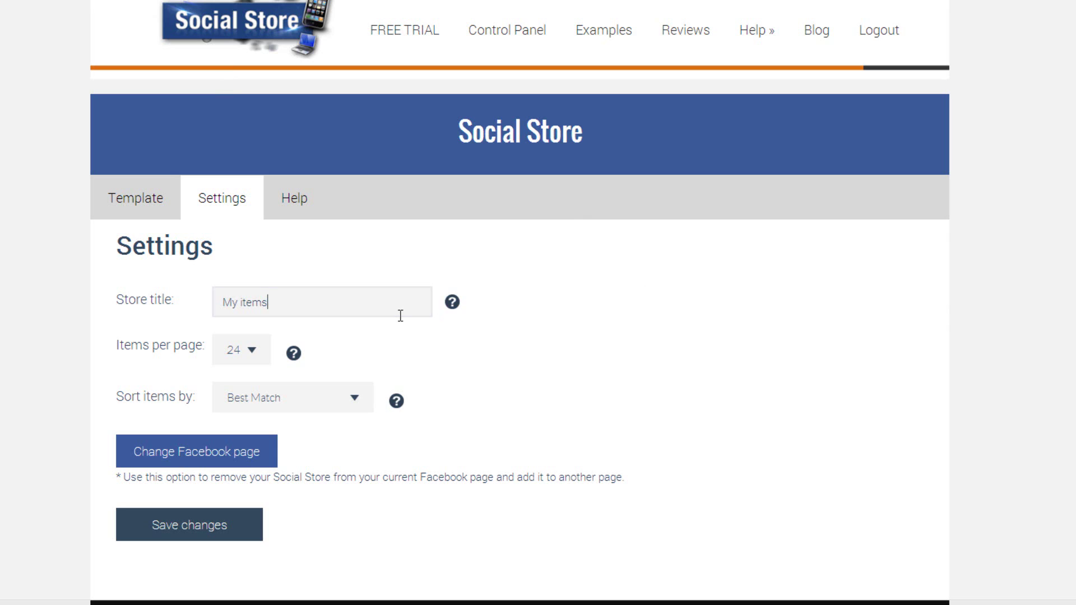
click(261, 363)
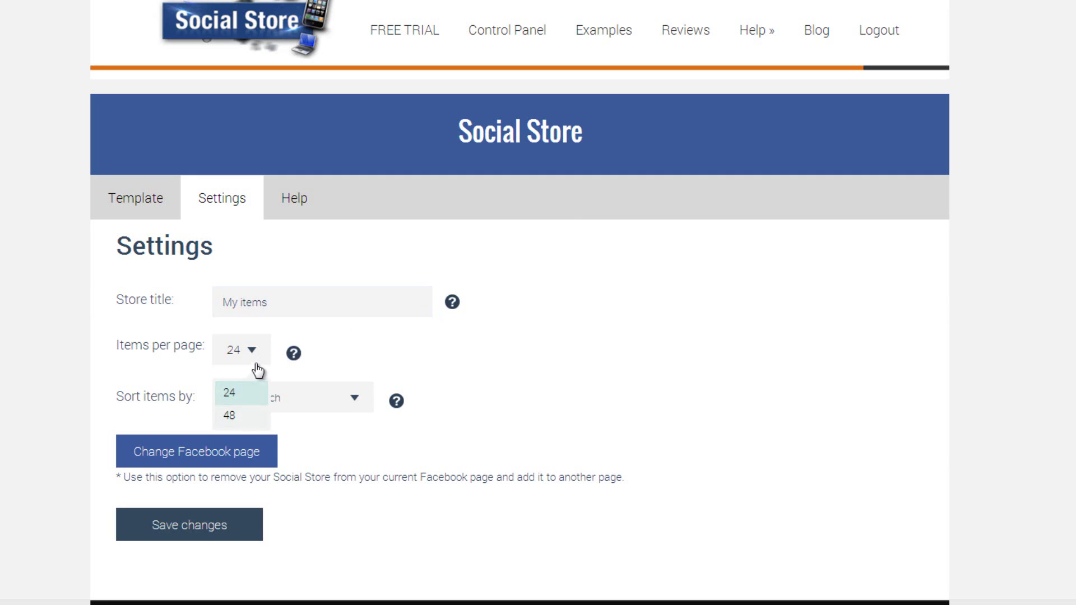
click(258, 359)
click(369, 399)
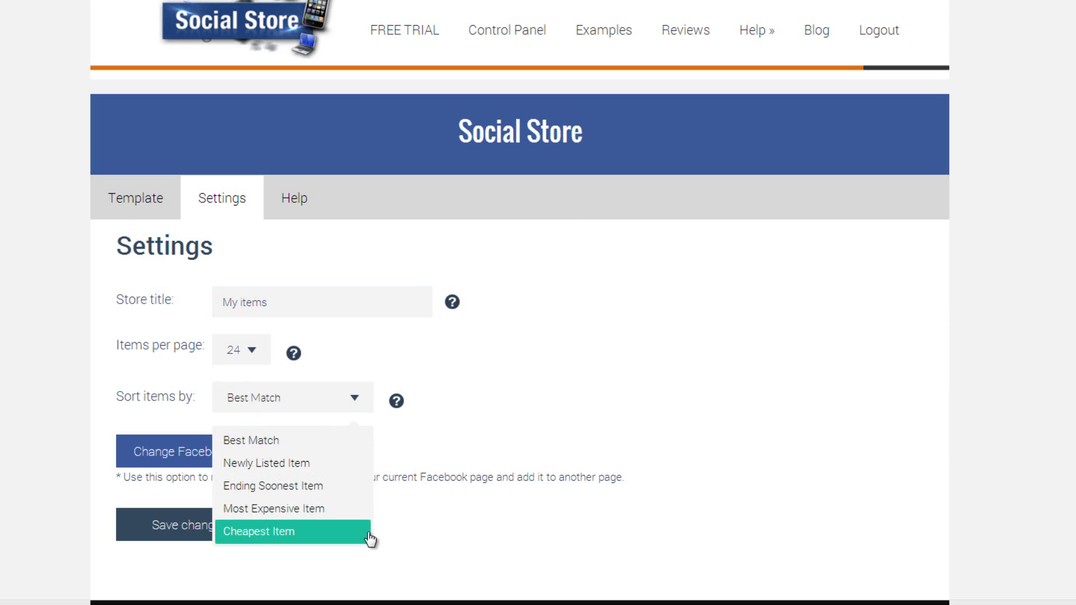
click(403, 547)
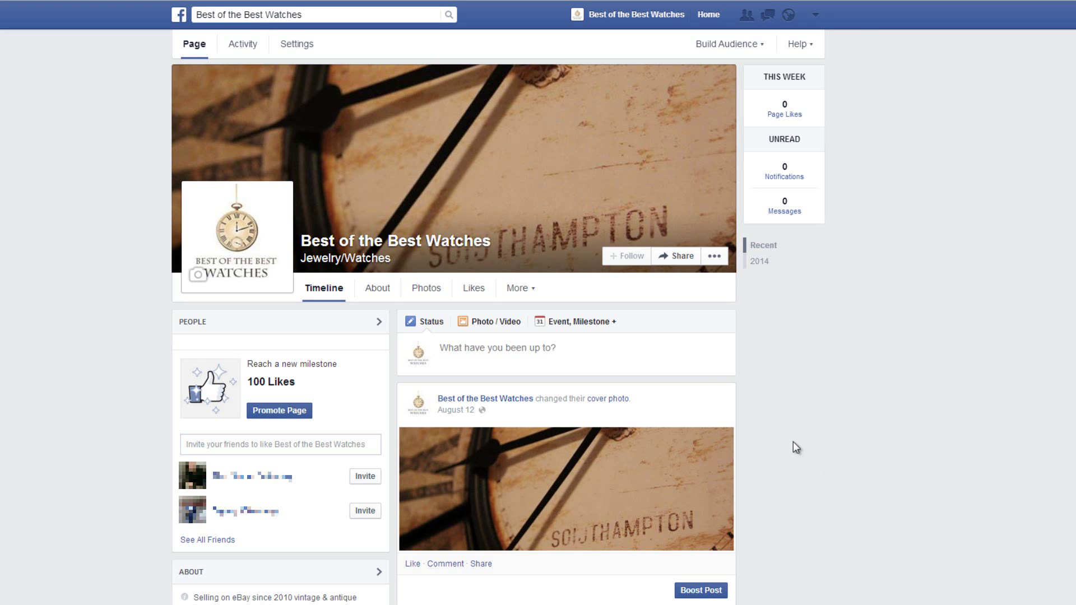
Expand the More dropdown on the Best of the Best Watches page to reveal its extra tabs
click(518, 288)
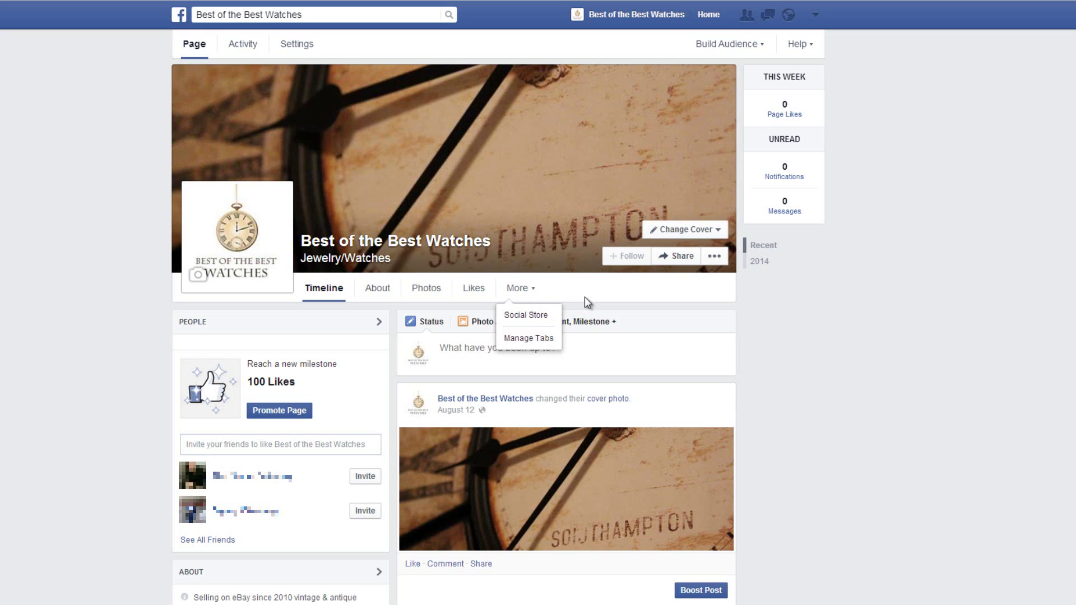
mouse_move(536, 290)
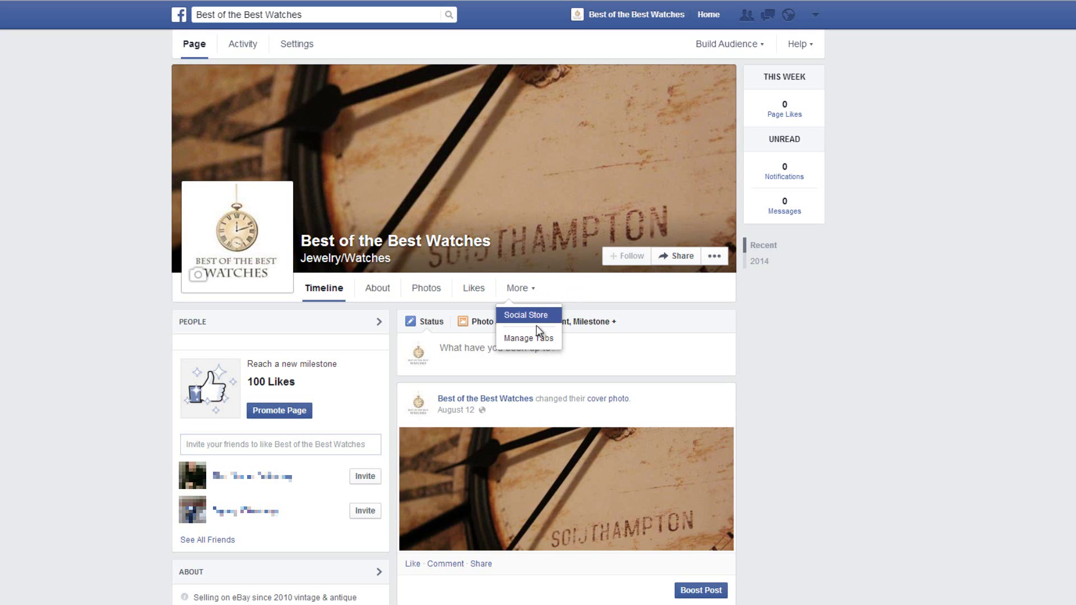
In Manage Tabs, drag Social Store to just below About and save the order
click(530, 343)
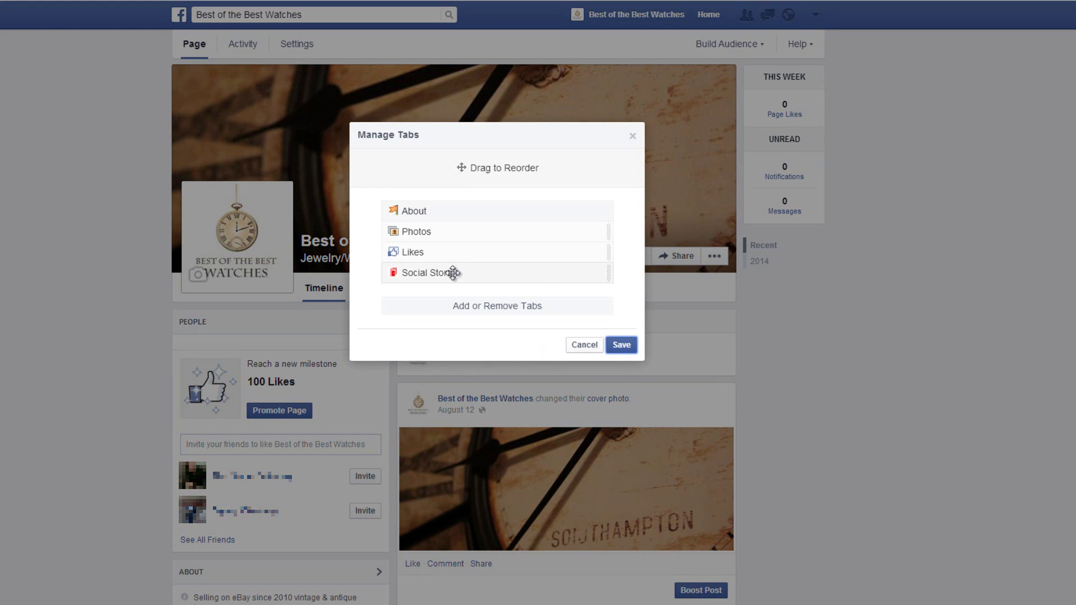
drag(453, 273, 451, 227)
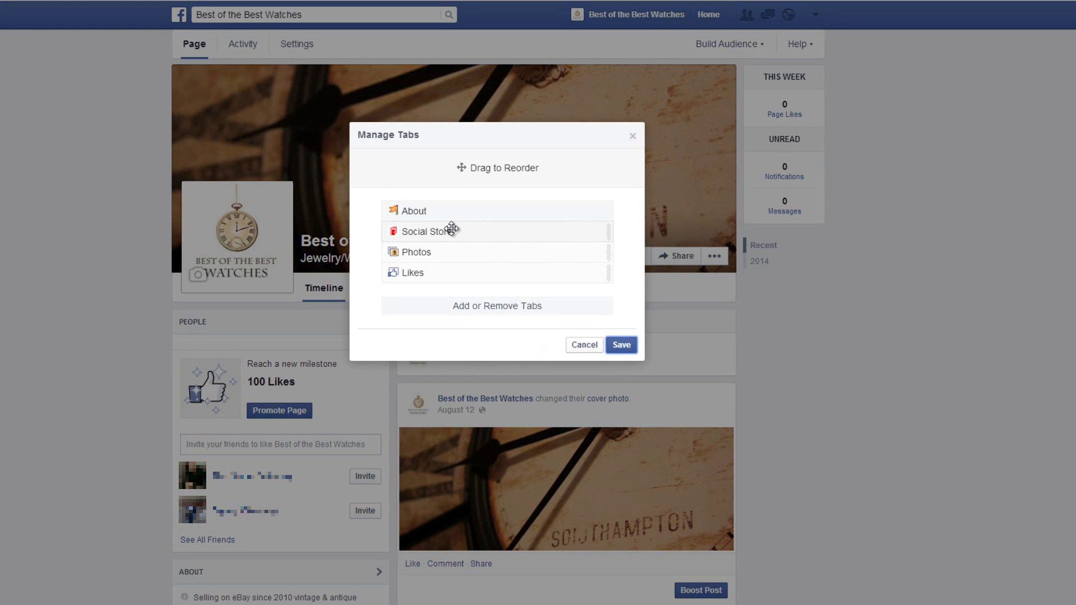
click(624, 348)
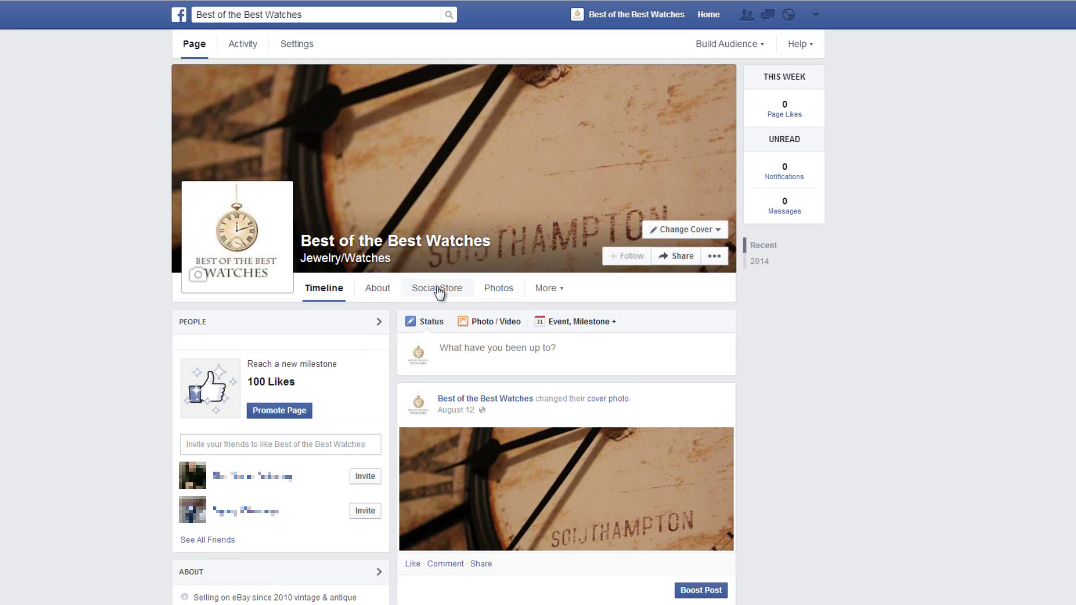
Open the Social Store tab to view the My Items watch listings across 203 pages
click(436, 289)
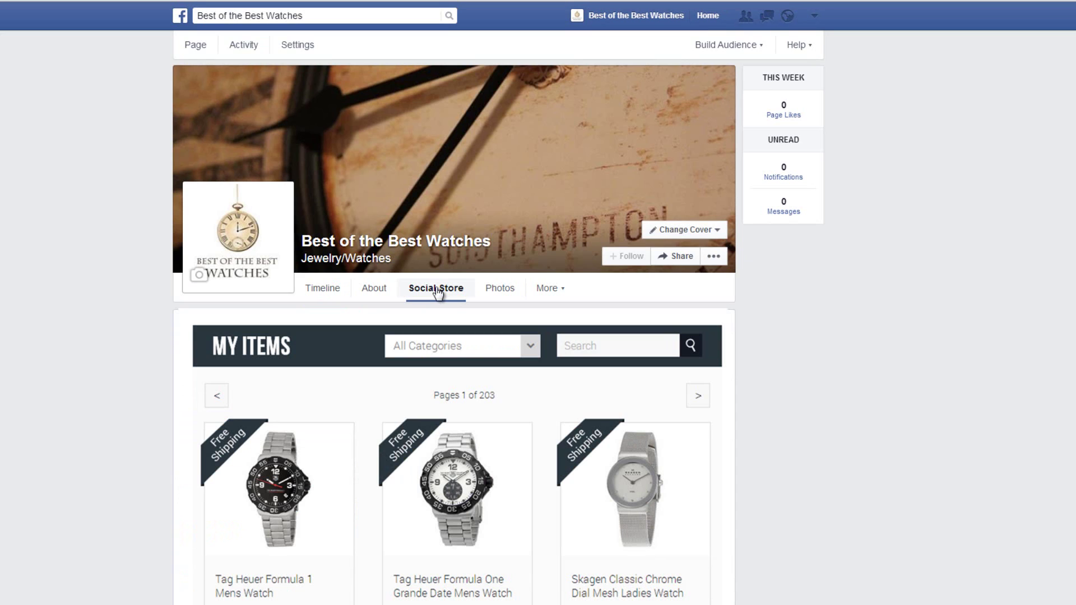